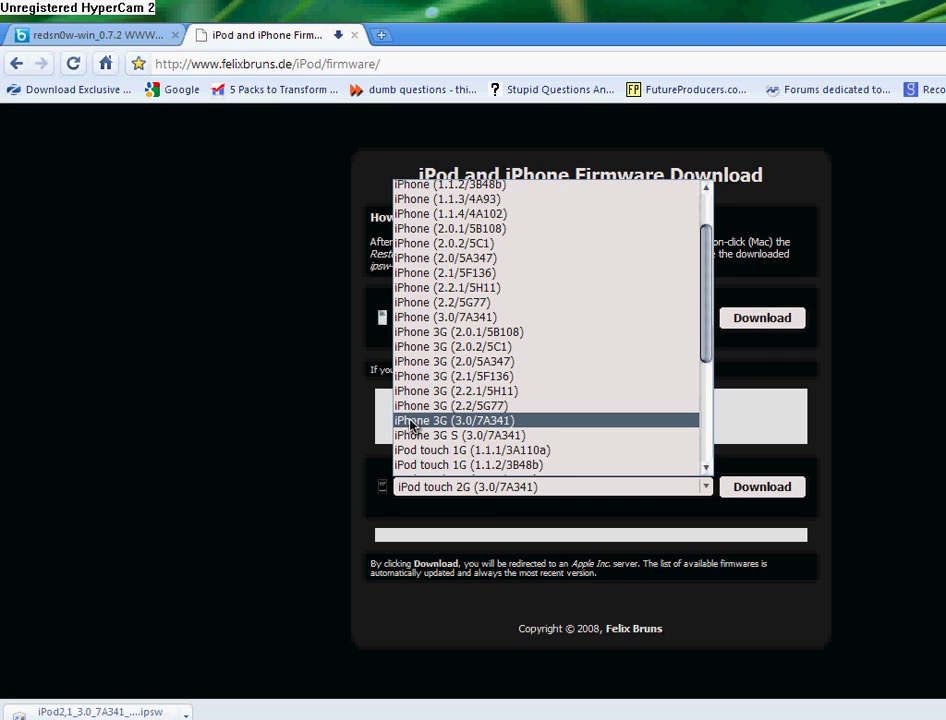
Close the firmware version list and show the redsn0w-win_0.7.2 download page on Box.net, highlighting its web address
left_click(333, 395)
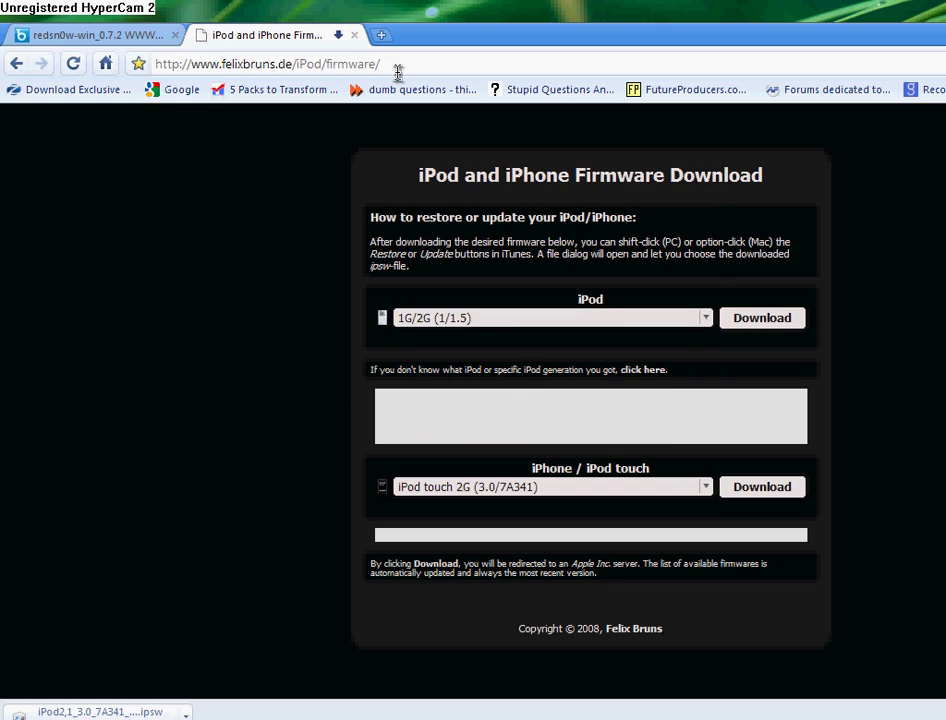
left_click(120, 38)
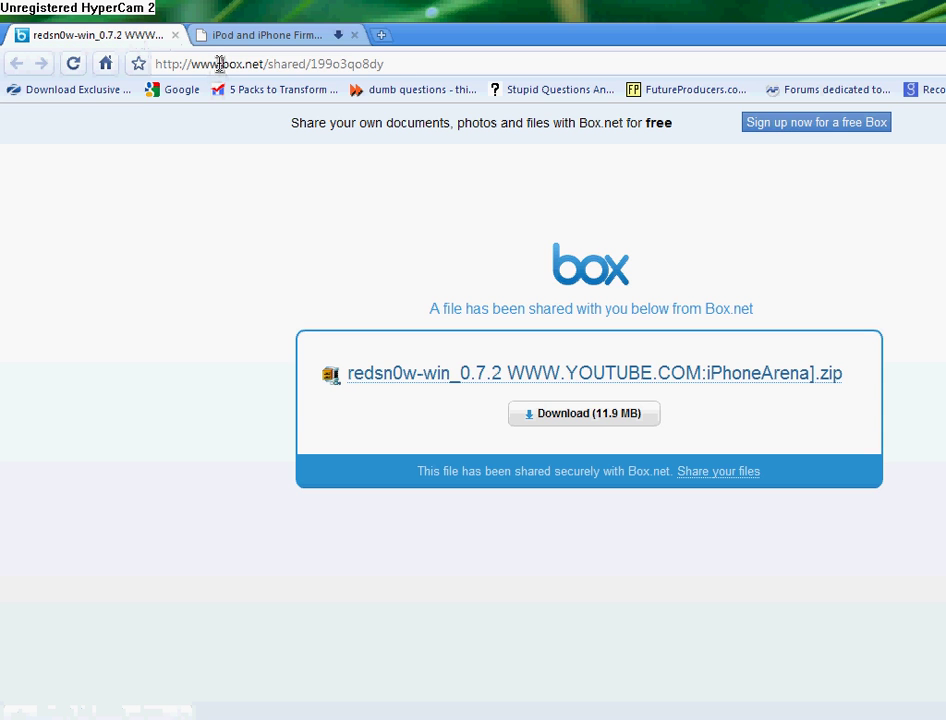
left_click(220, 64)
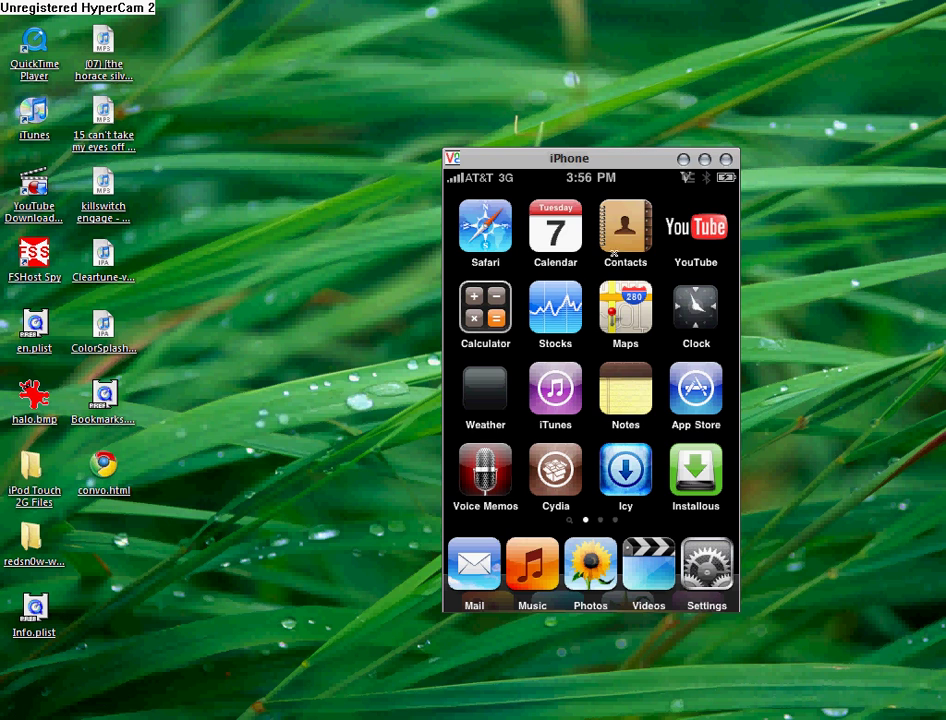
Switch back to the browser and show the iPod and iPhone Firmware Download page
left_click(875, 19)
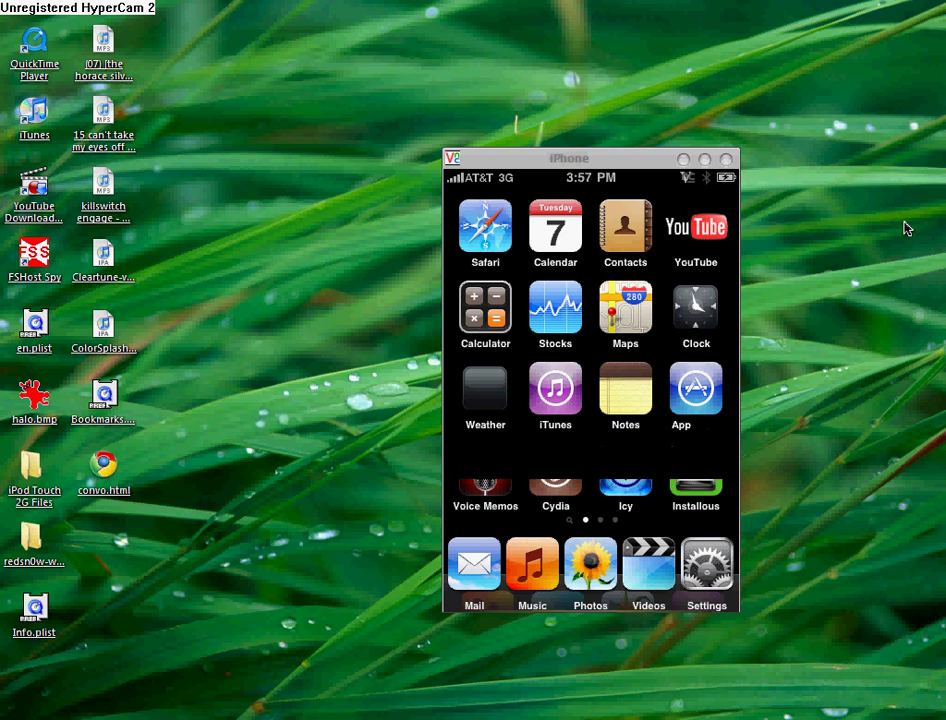
key("alt+Tab")
left_click(287, 36)
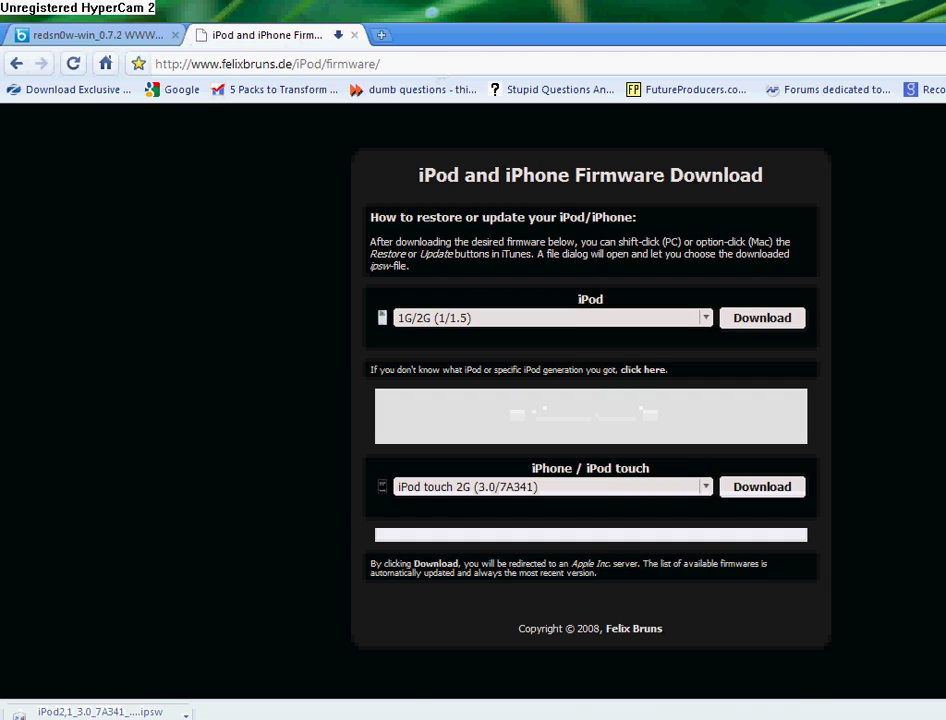
Switch to iTunes, start restoring the iPod from a local file, select iPod2,1_2.2.1_5H11a_Restore.ipsw, and cancel the file selection
key("super+Down")
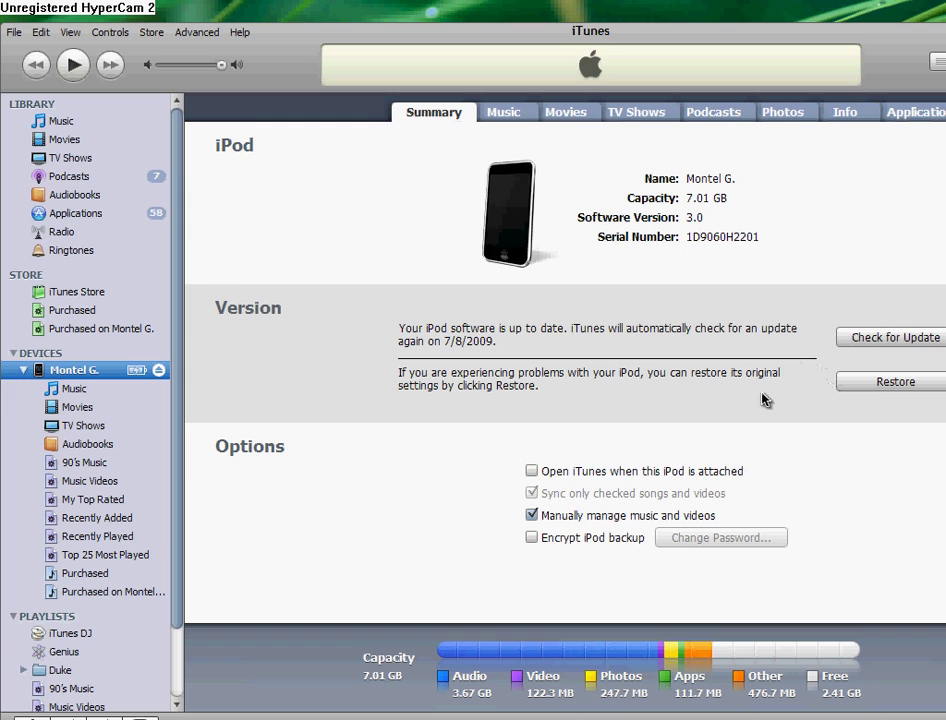
left_click(880, 385, "shift")
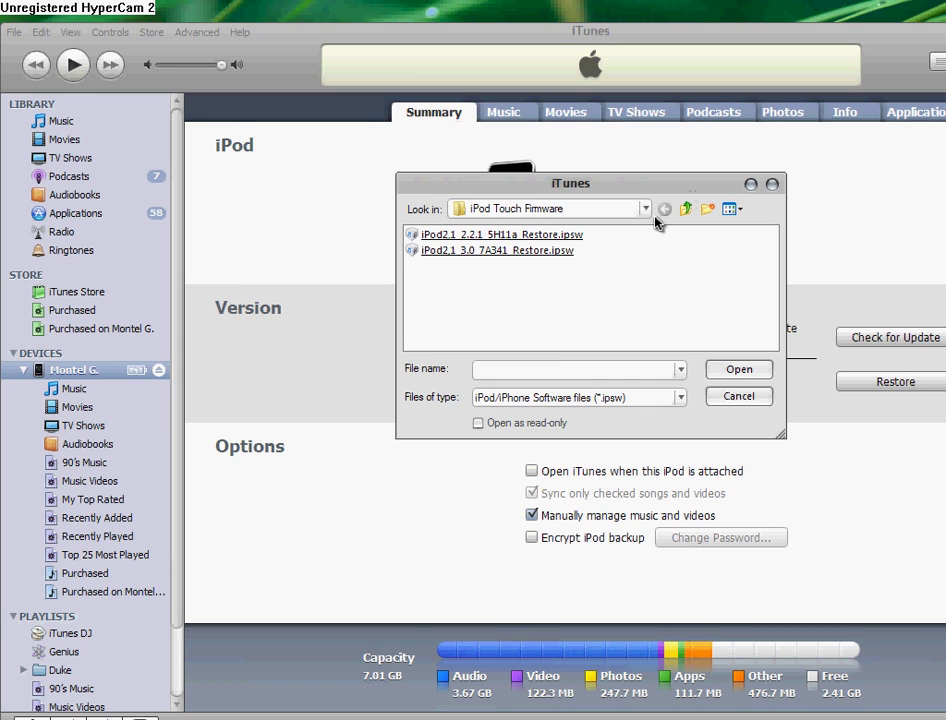
left_click(519, 237)
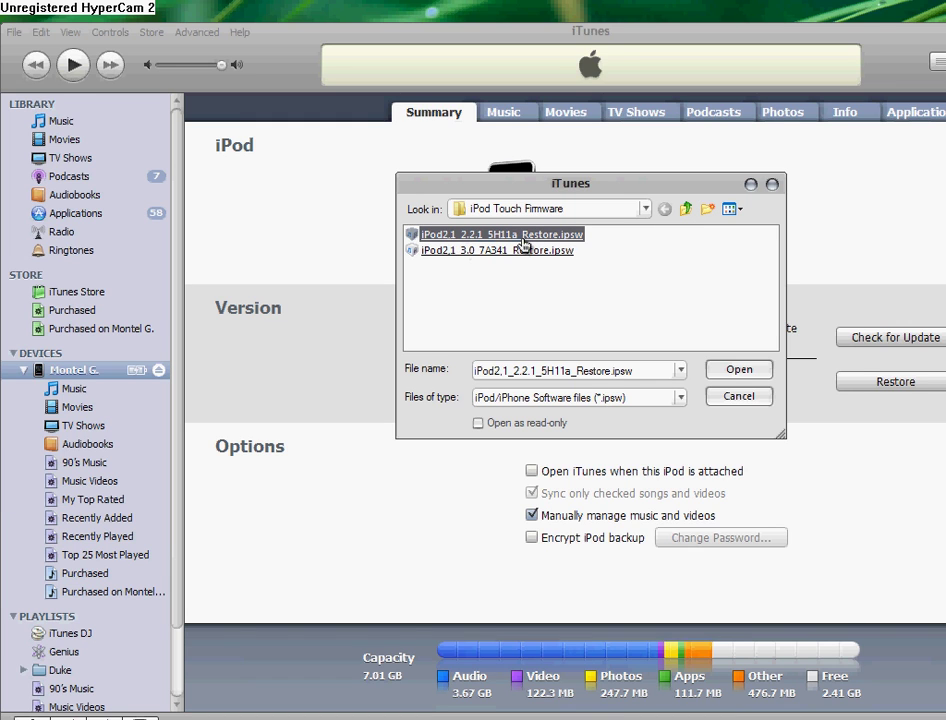
left_click(762, 400)
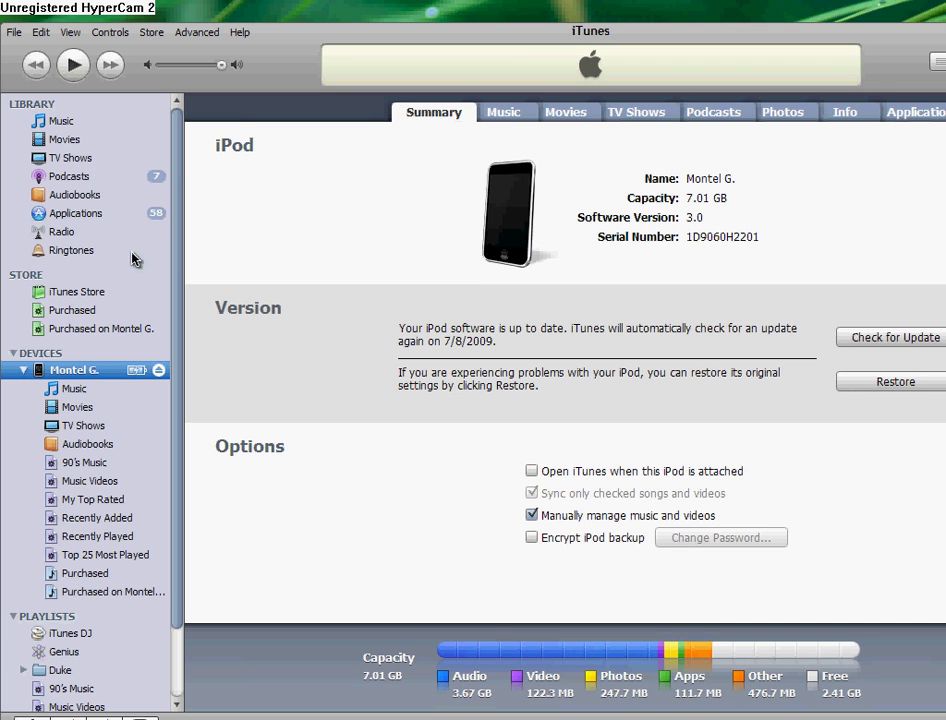
Return to the firmware download page and examine the available iPhone / iPod touch firmware versions without changing the selection
key("alt+Tab")
key("alt+Tab")
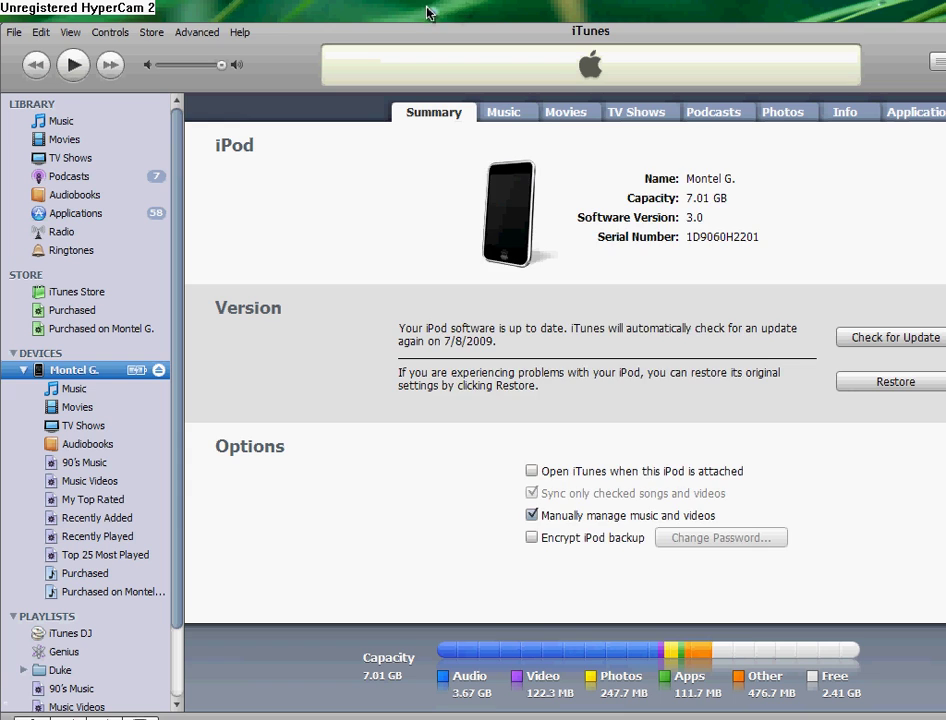
key("alt+Tab")
key("alt+Tab")
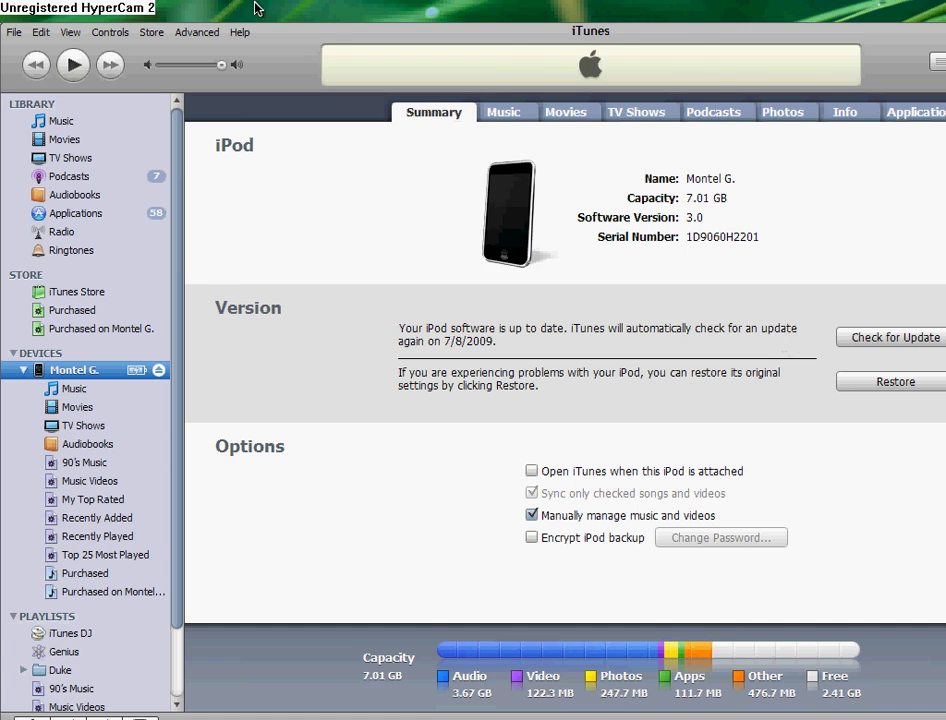
left_click(192, 6)
left_click(544, 490)
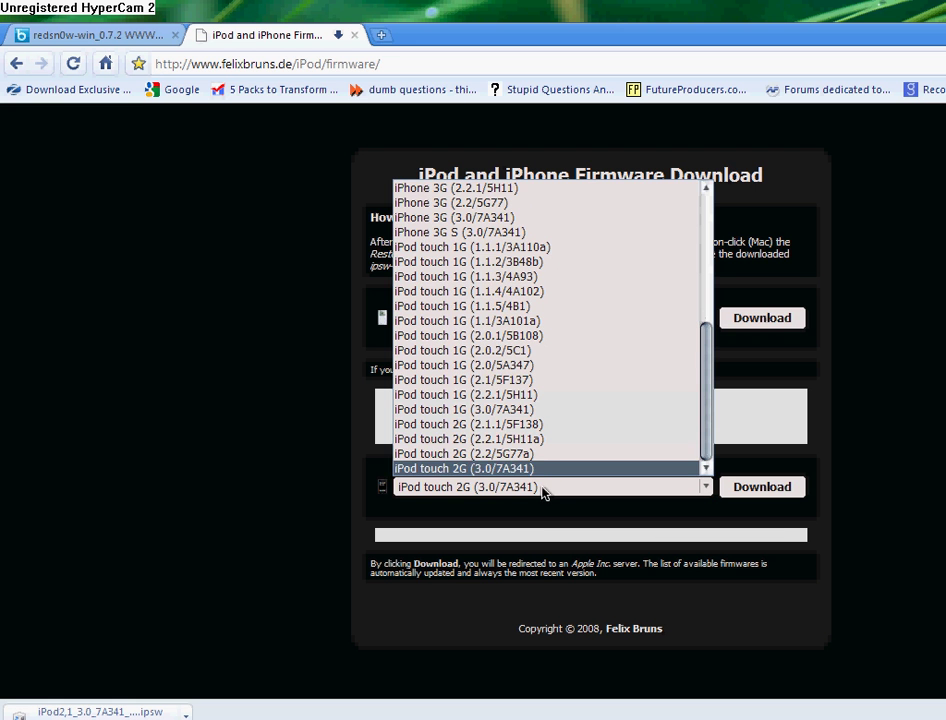
left_click(317, 488)
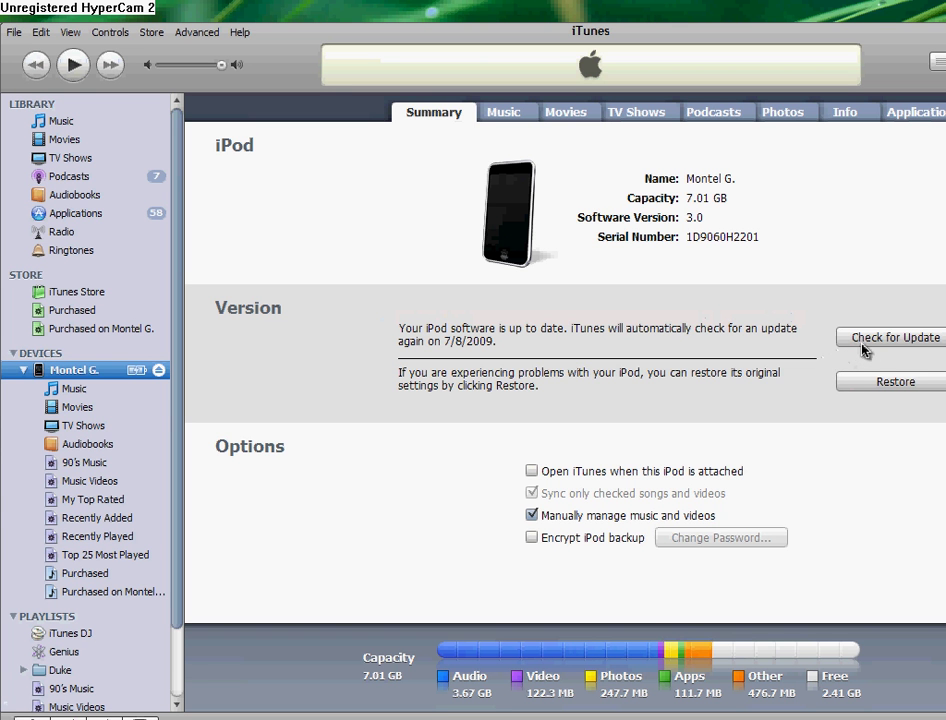
Bring up the iTunes firmware file selection for updating the iPod and cancel it
left_click(865, 347)
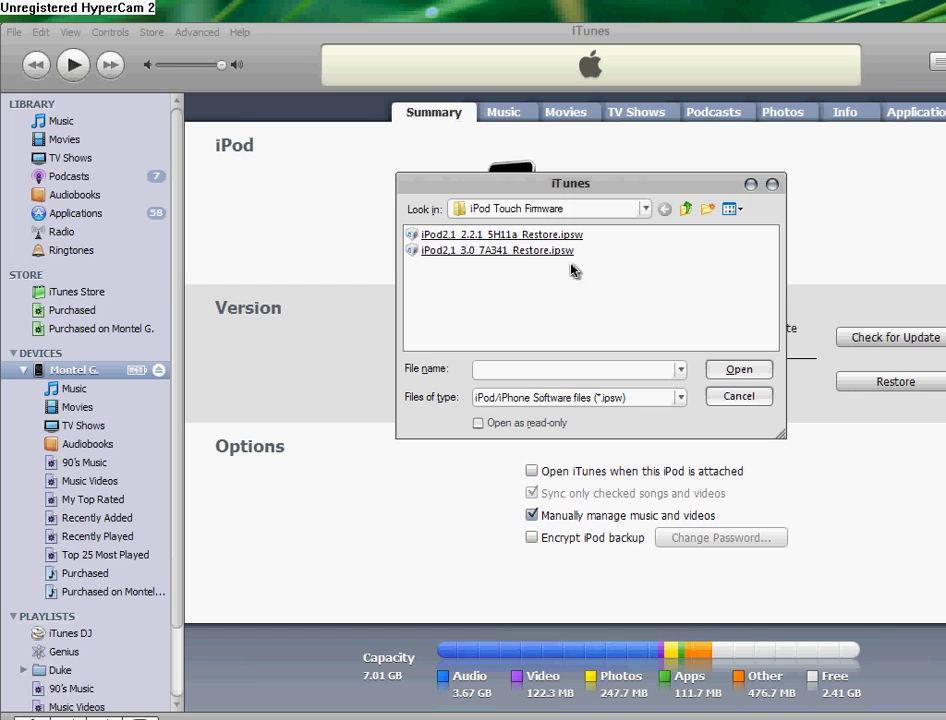
left_click(740, 395)
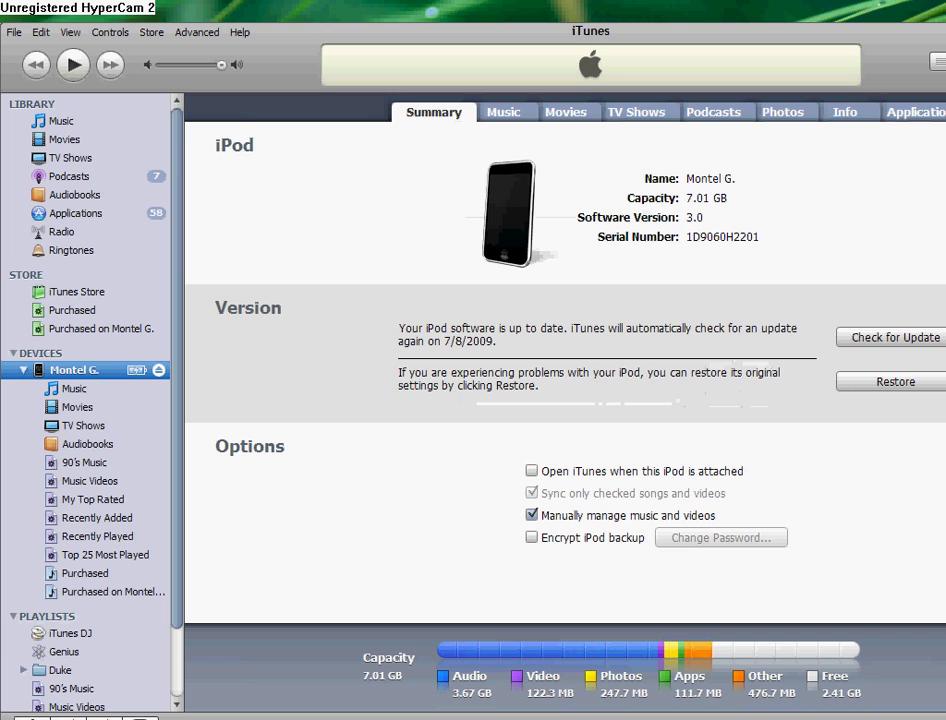
Revisit the Box.net redsn0w page in the browser and launch redsn0w.exe from the redsn0w-win_0.7.1 folder on the desktop
key("alt+Tab")
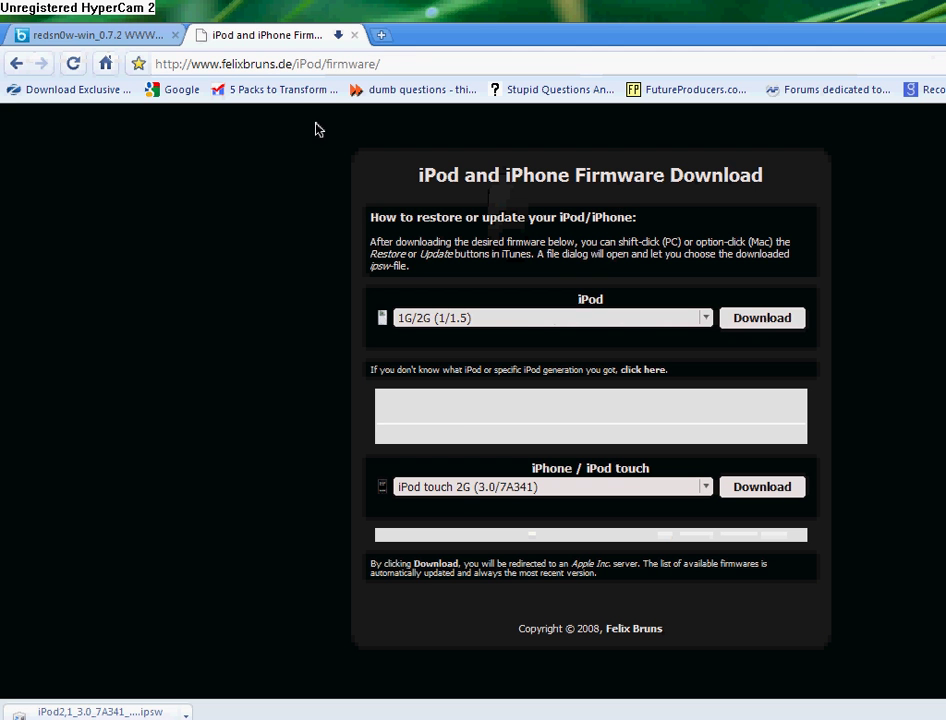
left_click(145, 32)
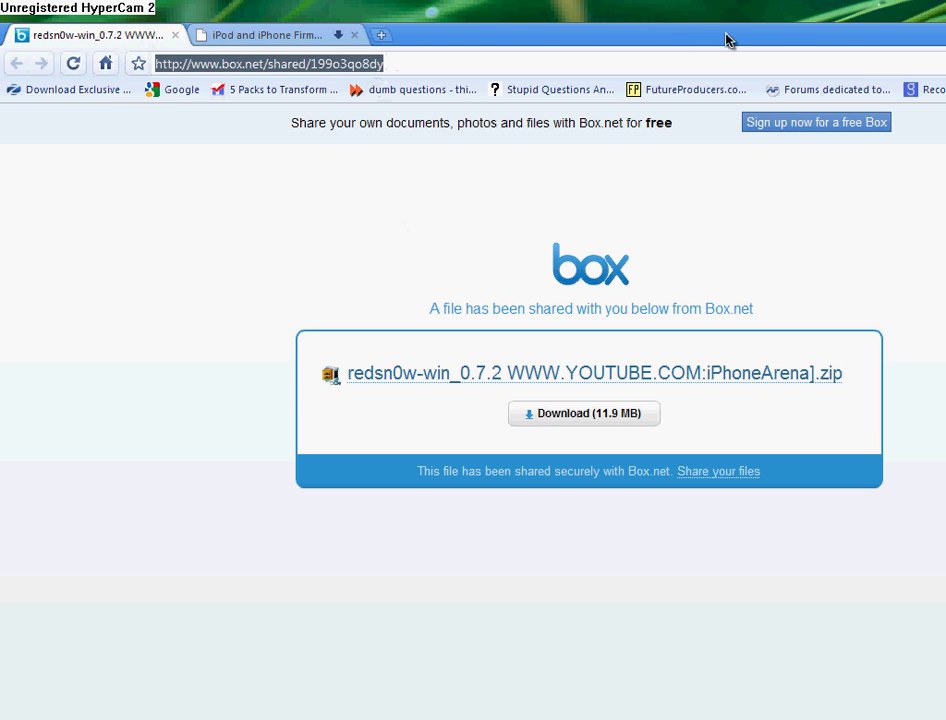
left_click(940, 30)
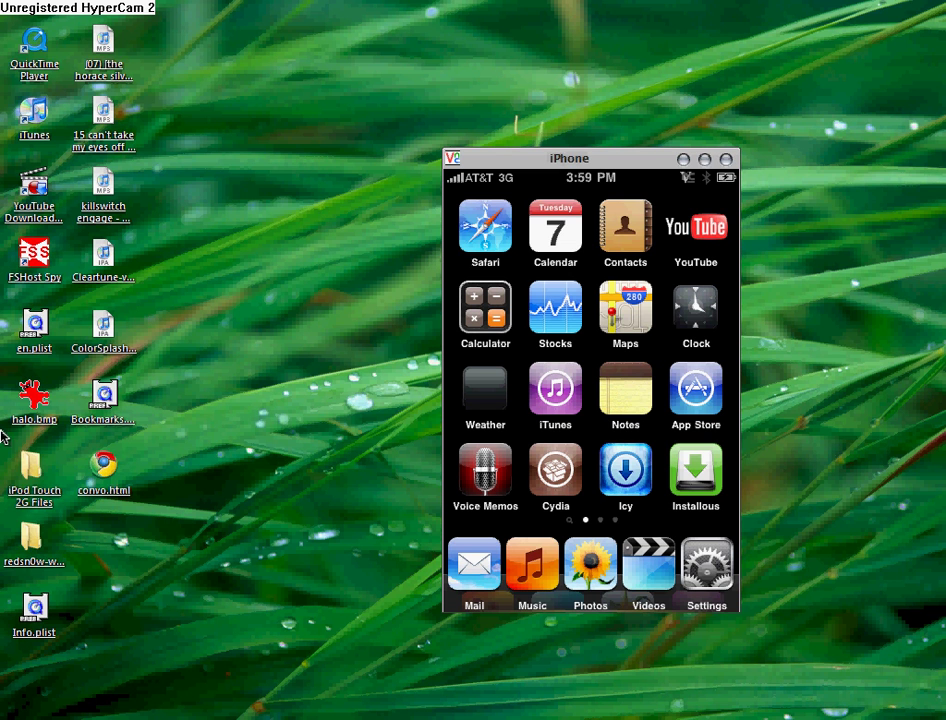
double_click(31, 540)
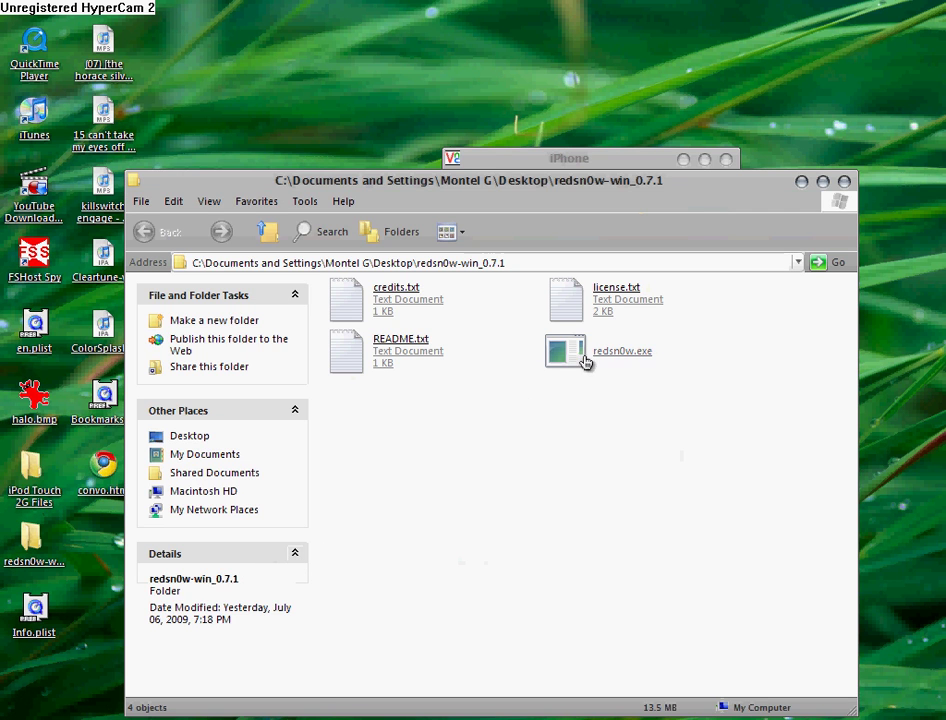
left_click(585, 352)
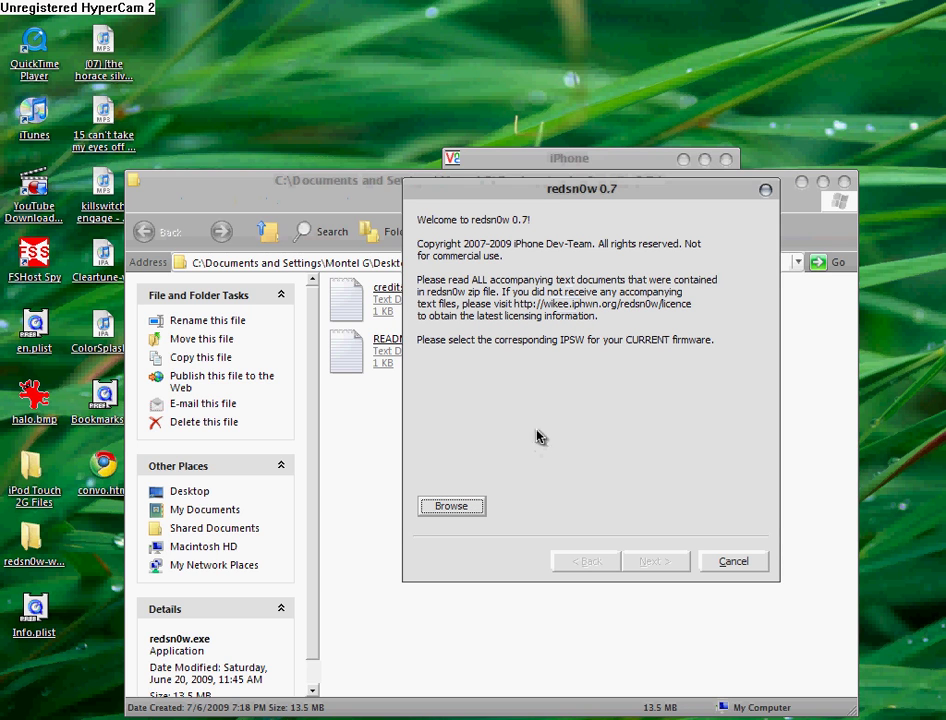
Load iPod2,1_3.0_7A341_Restore.ipsw into redsn0w as the IPSW for the current firmware
left_click(450, 506)
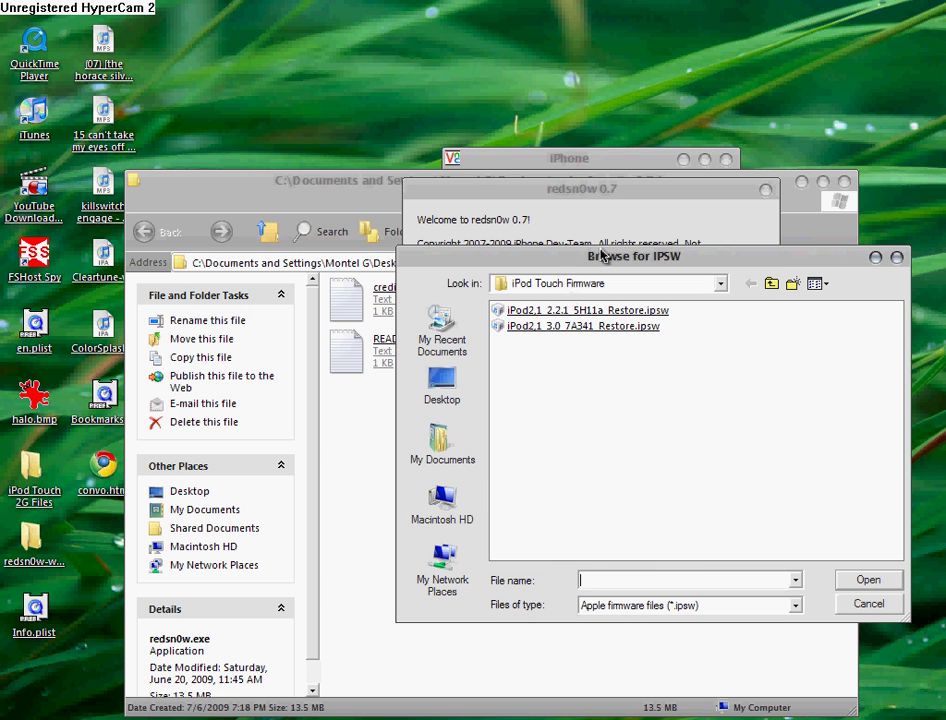
left_click_drag(614, 258, 561, 181)
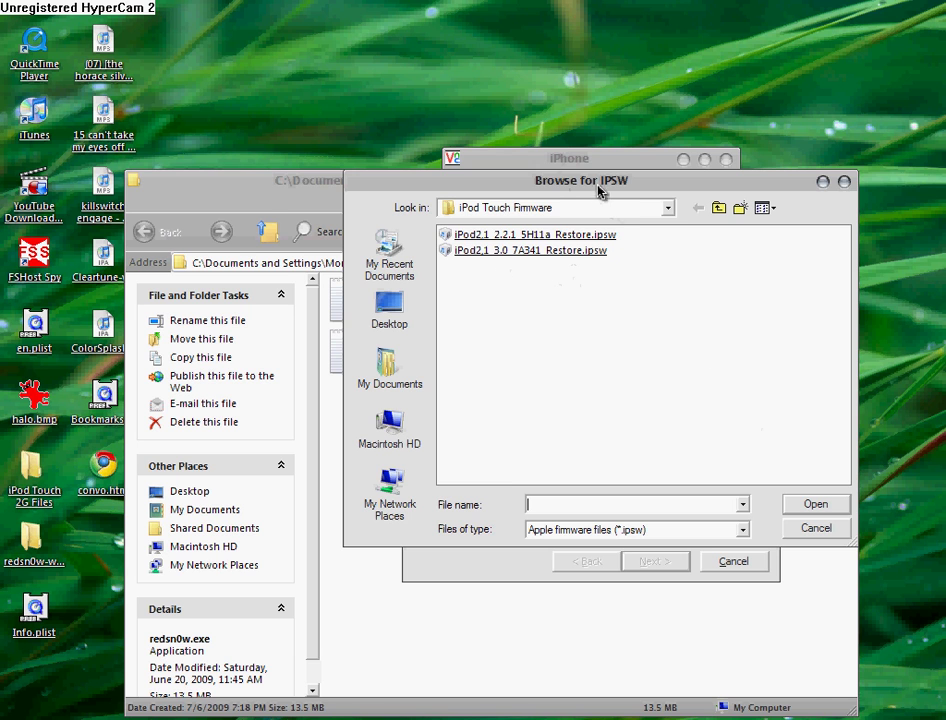
mouse_move(600, 190)
left_mouse_down()
mouse_move(576, 439)
mouse_move(676, 458)
mouse_move(713, 372)
mouse_move(603, 173)
left_mouse_up()
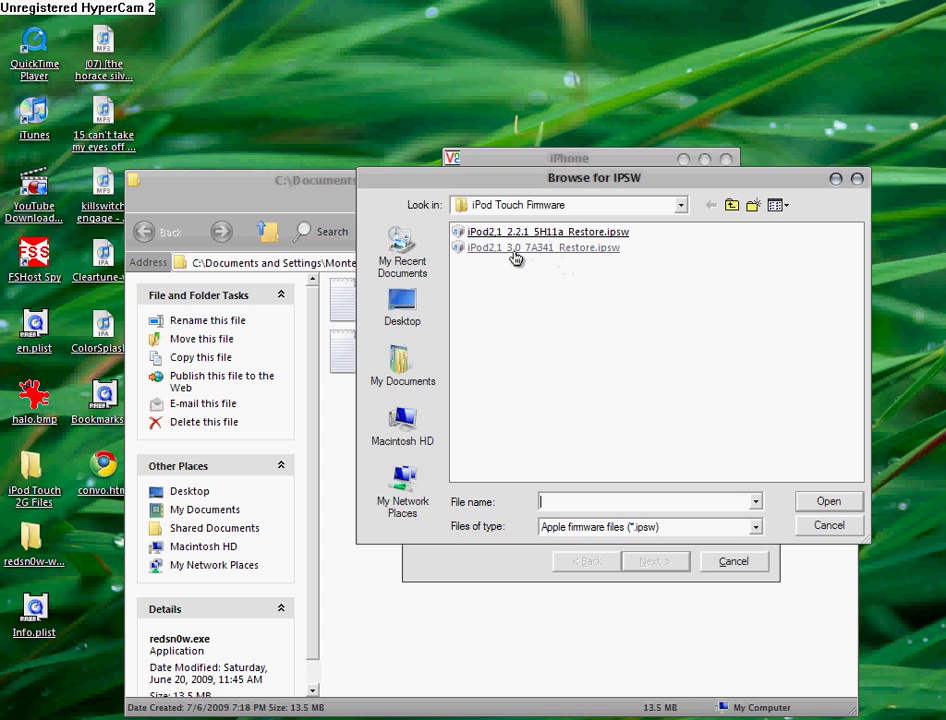
double_click(514, 249)
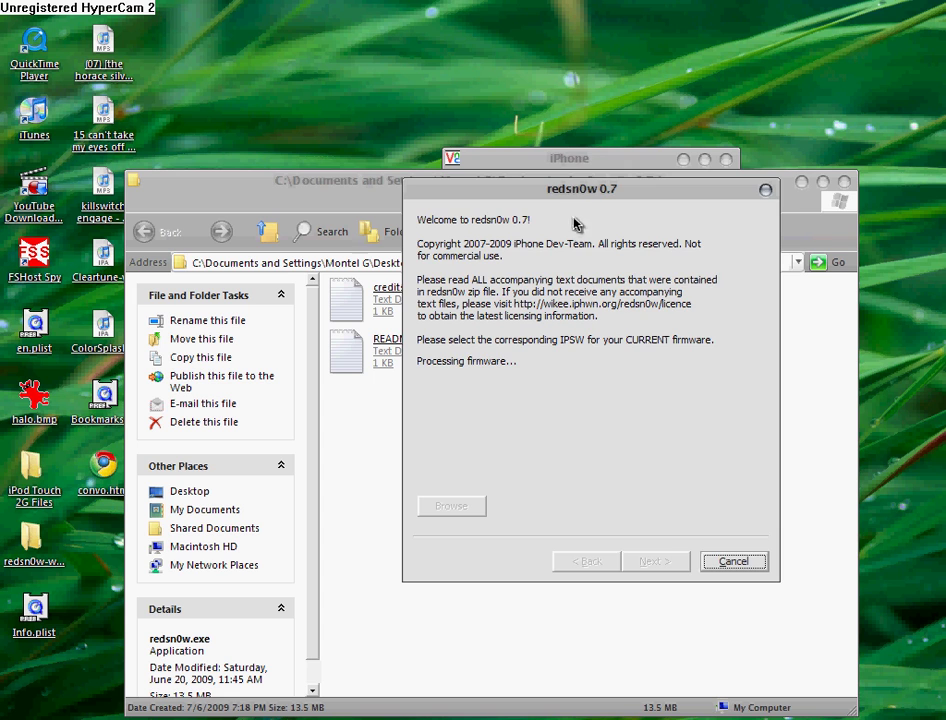
left_click(589, 160)
left_click(421, 390)
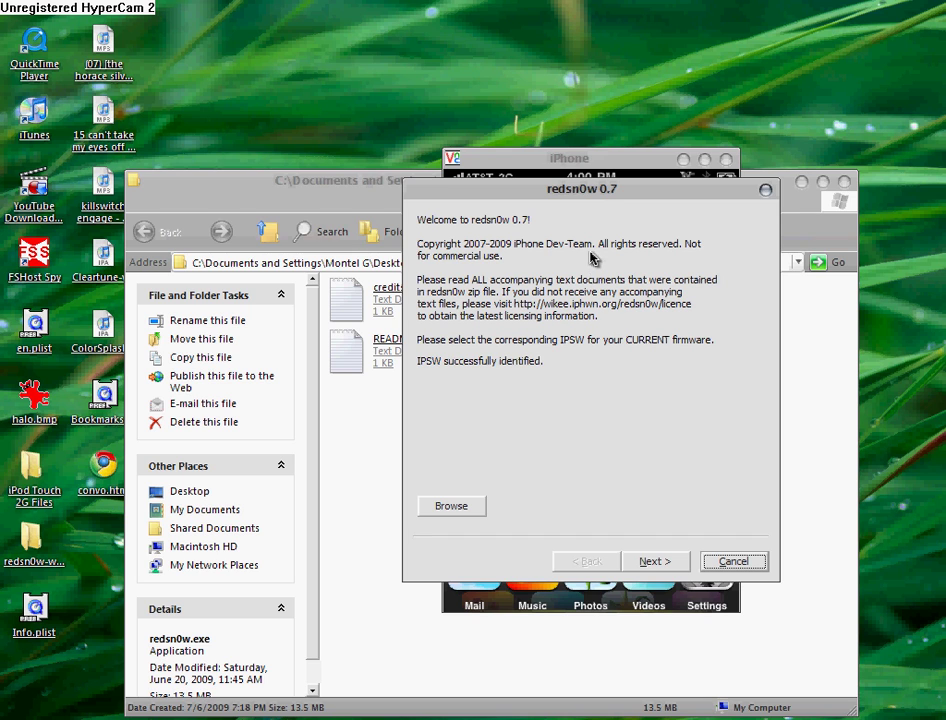
Keep the Install Cydia option enabled and advance past the device power-off notice to the DFU mode instructions
left_click(629, 567)
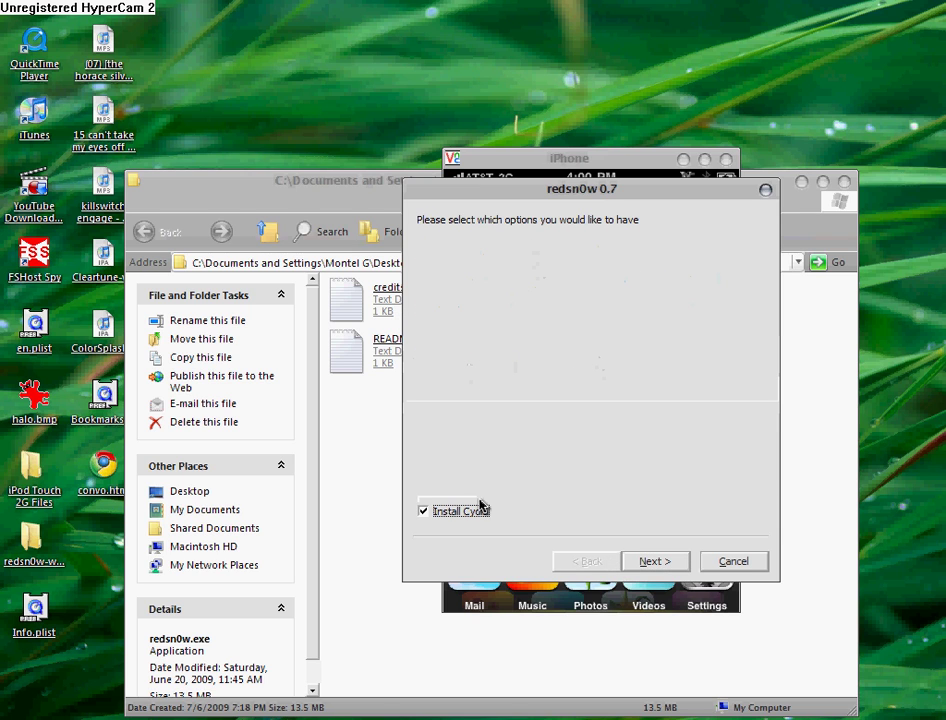
left_click(460, 513)
left_click(460, 513)
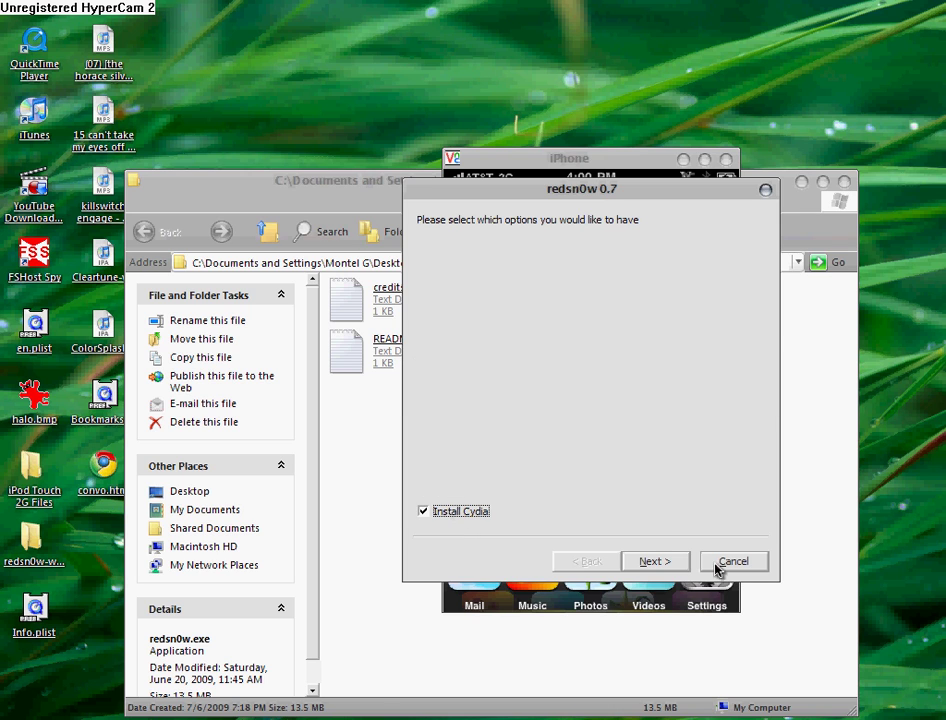
left_click(645, 562)
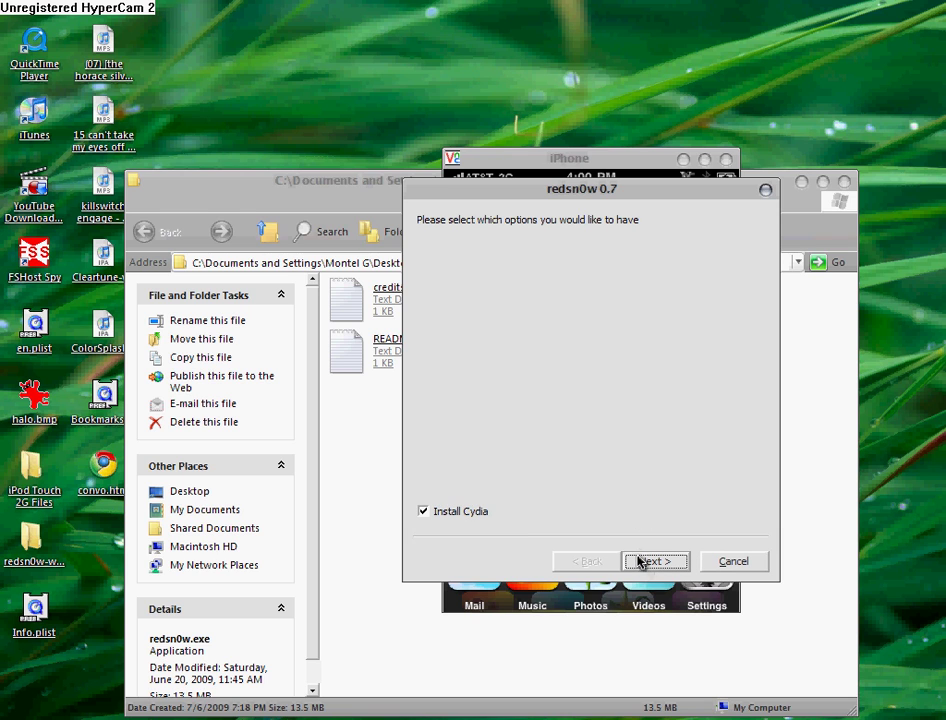
left_click(641, 562)
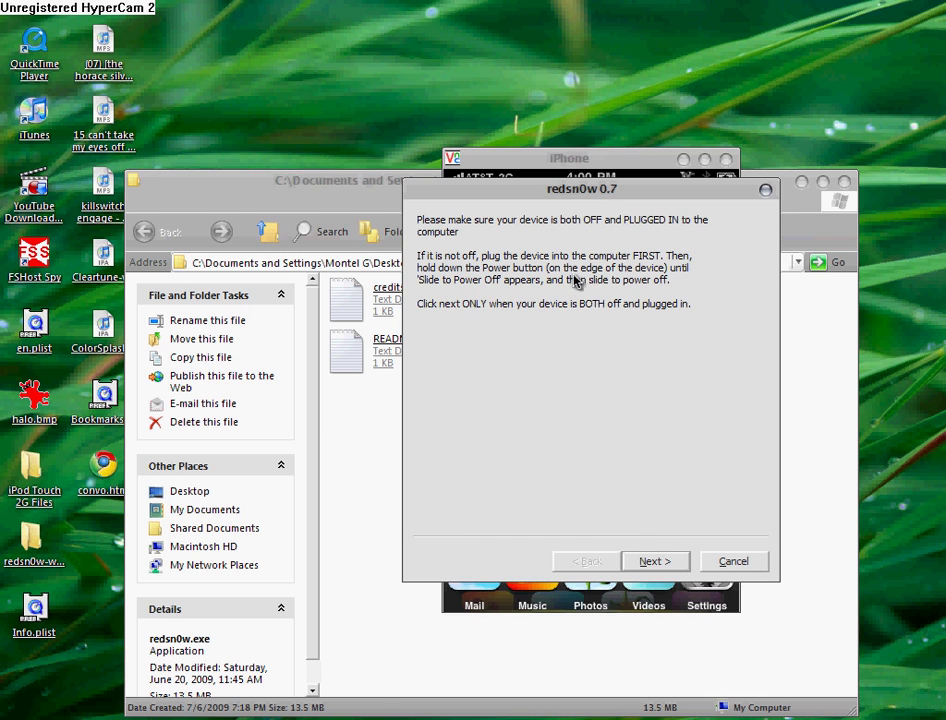
left_click(654, 561)
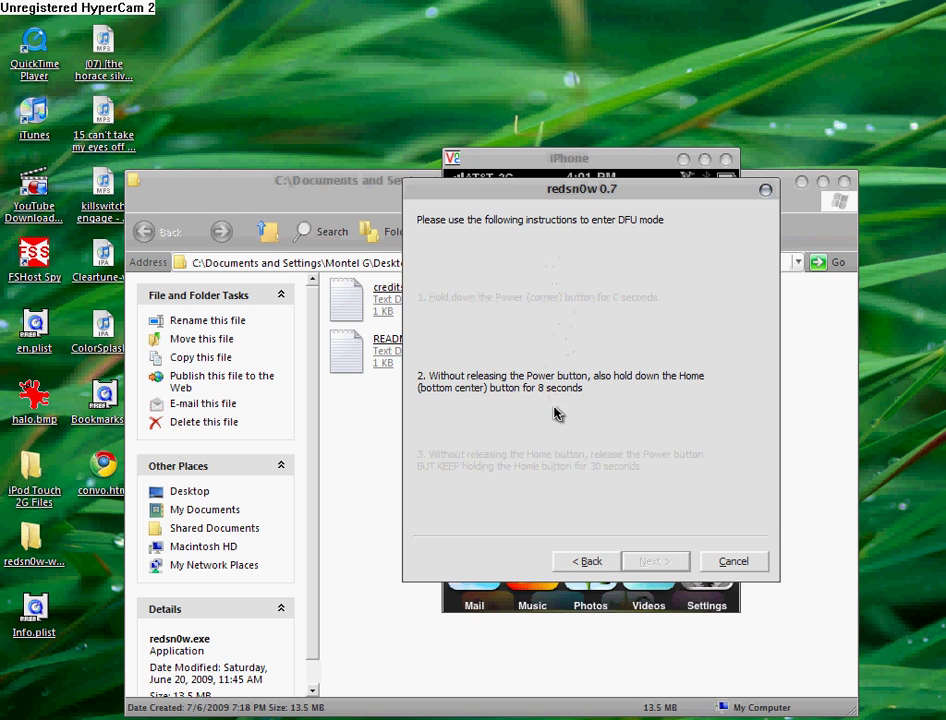
Cancel the redsn0w wizard and close the redsn0w-win_0.7.1 folder window
left_click(716, 562)
left_click(772, 208)
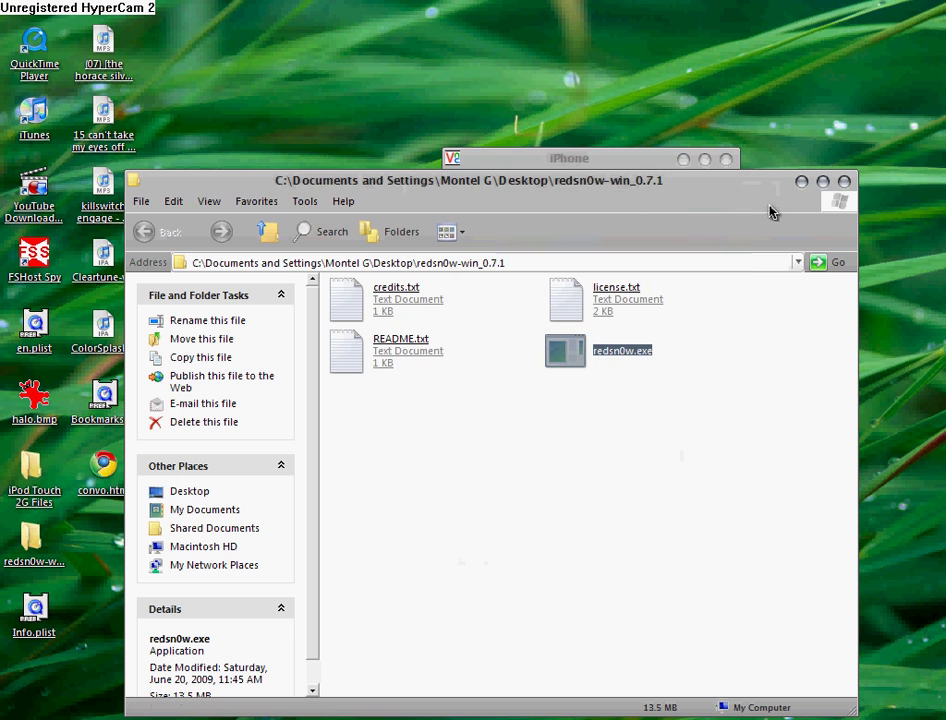
left_click(844, 182)
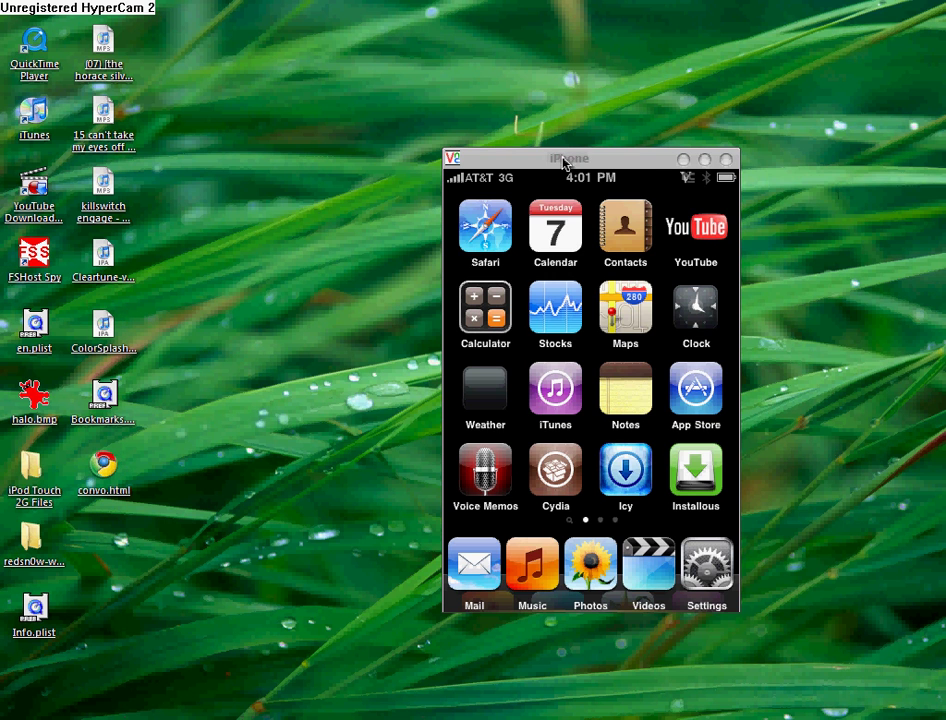
Maximize the mirrored iPhone window and try to open Cydia from its home screen
left_click(705, 159)
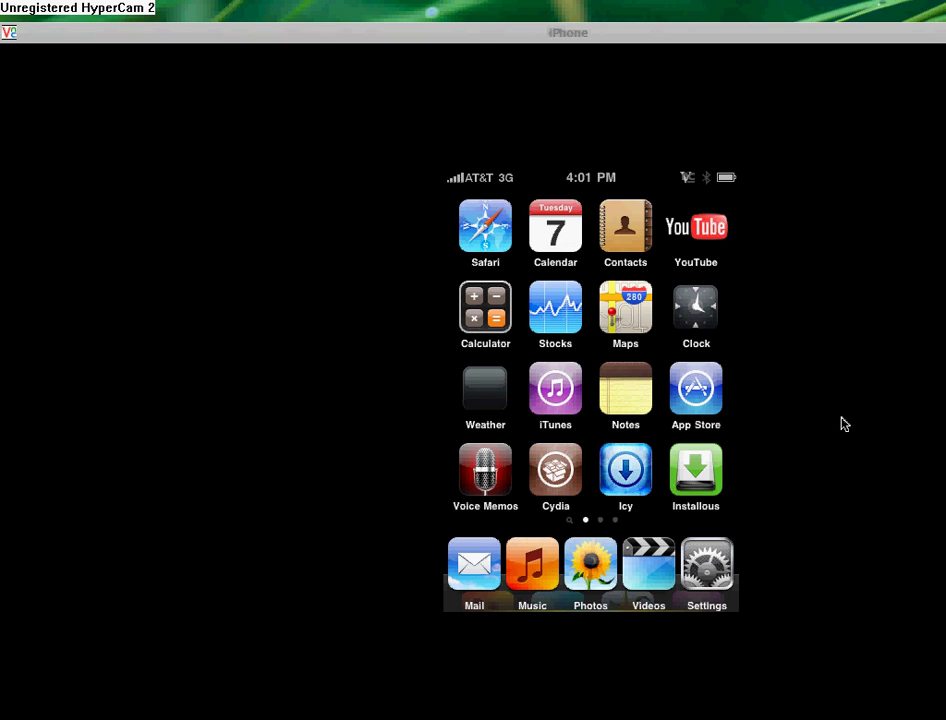
left_click(560, 486)
right_click(598, 507)
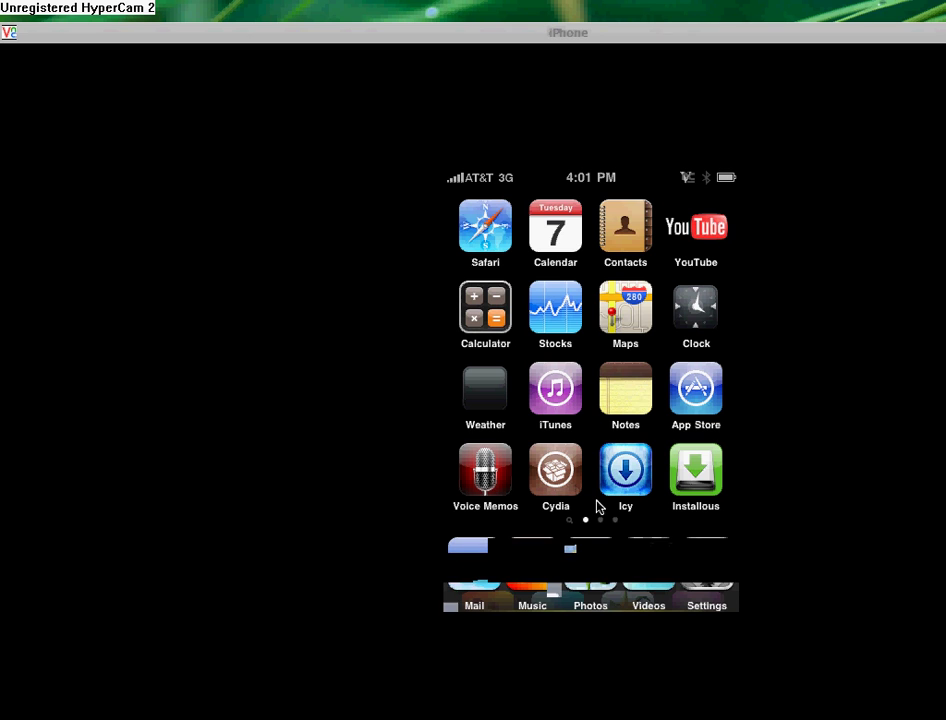
right_click(598, 507)
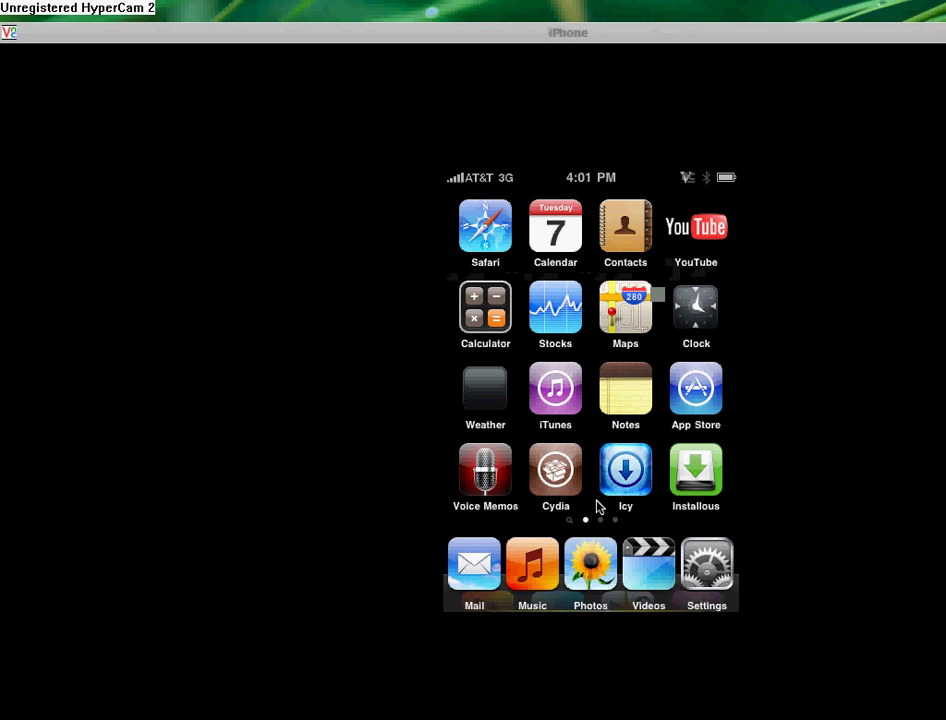